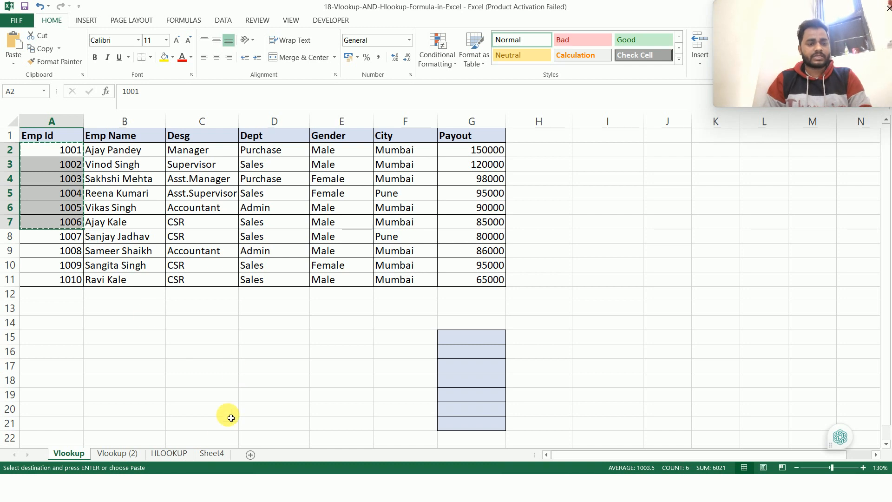
Step: Paste the copied employee IDs 1001 to 1006 into Sheet4 starting at A2
click(219, 453)
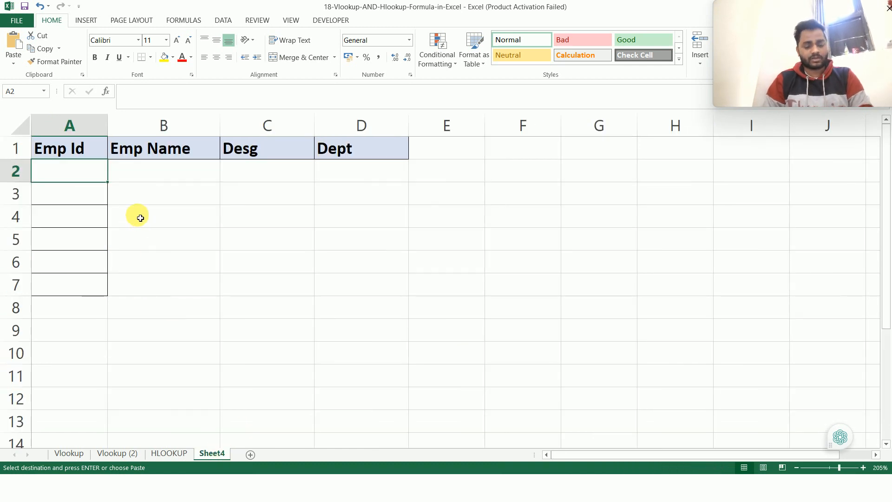
key(ctrl+v)
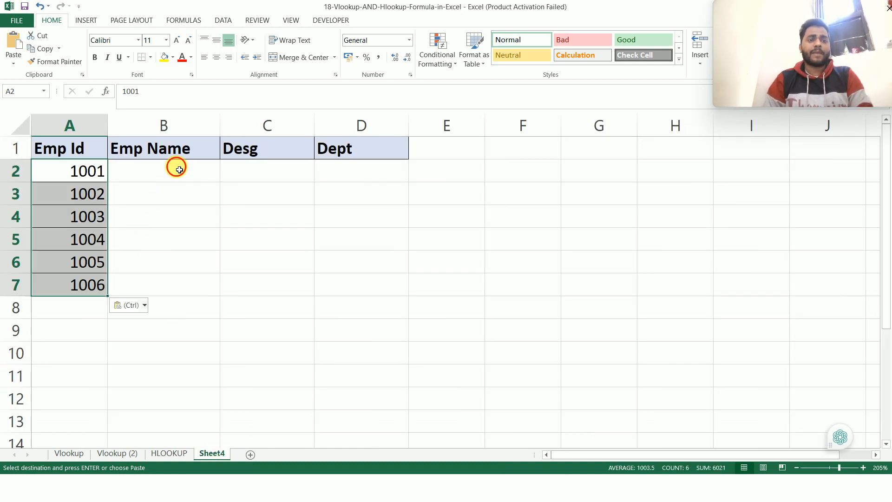
Step: Enter =VLOOKUP(A:A,Vlookup!A1:G11,2,0) in B2 of Sheet4 to look up the employee name by ID
click(178, 169)
text(=)
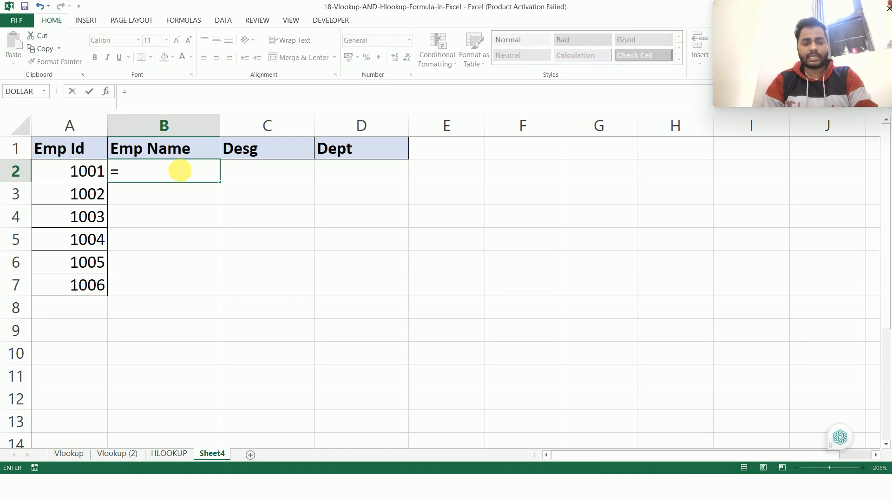
text(vl)
key(Tab)
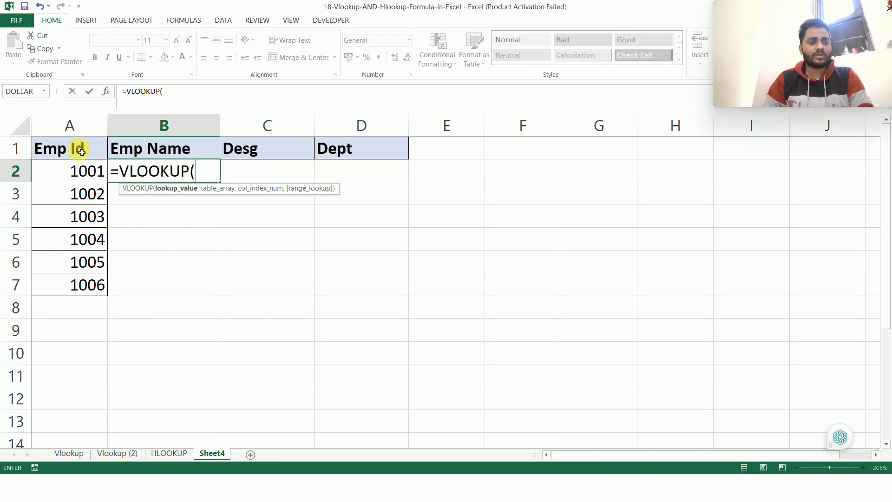
click(81, 129)
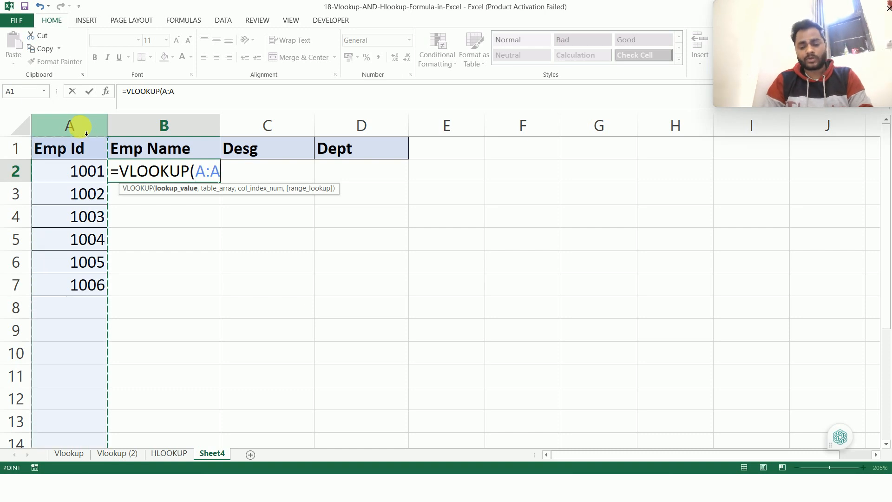
text(,)
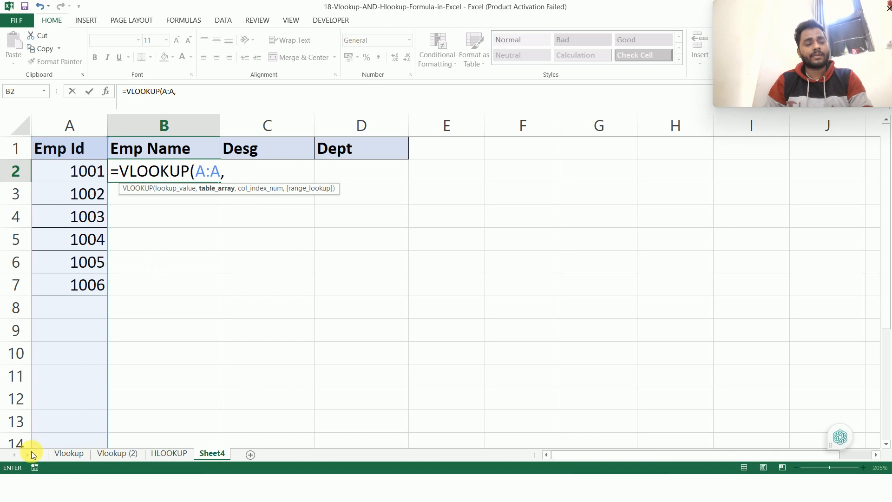
click(63, 454)
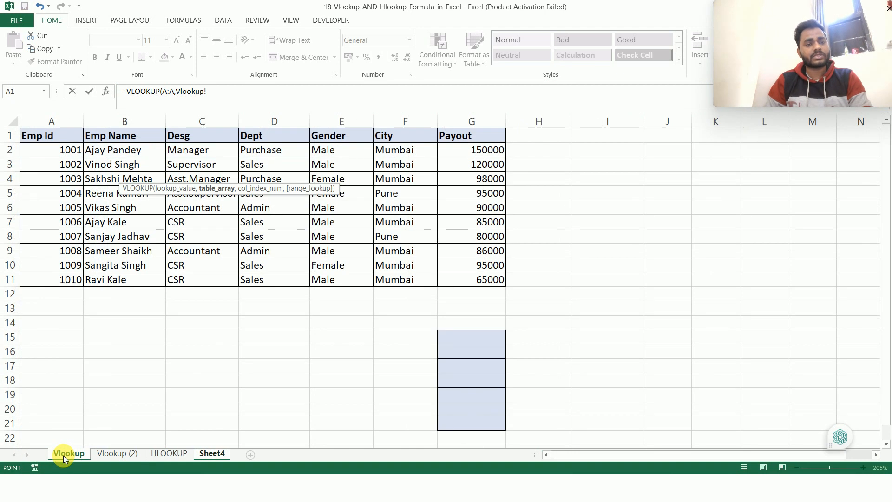
click(68, 137)
key(ctrl+shift+Down)
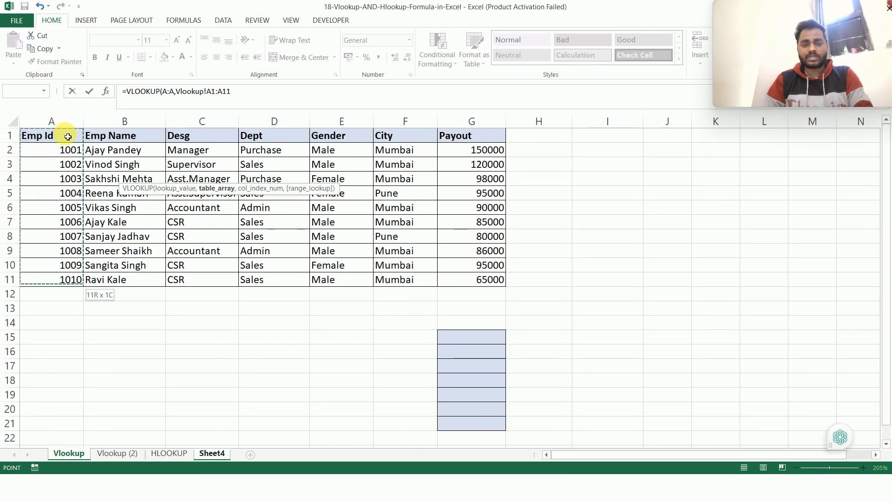
key(ctrl+shift+Right)
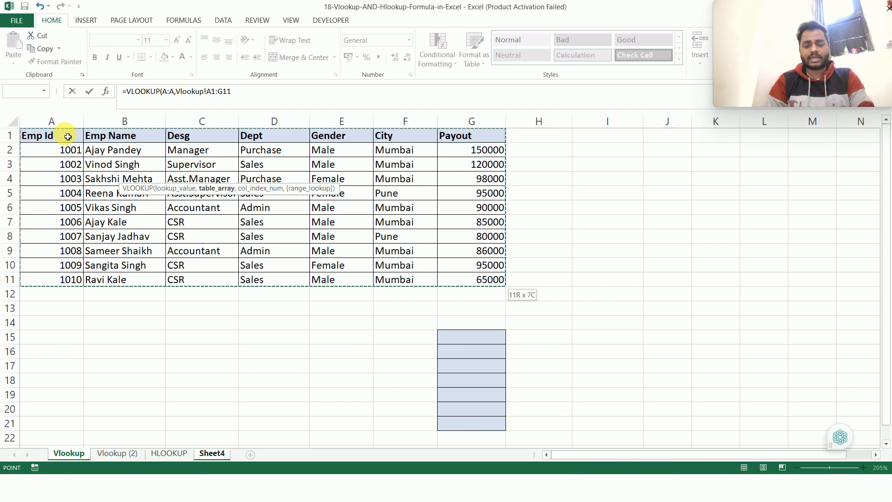
text(,2)
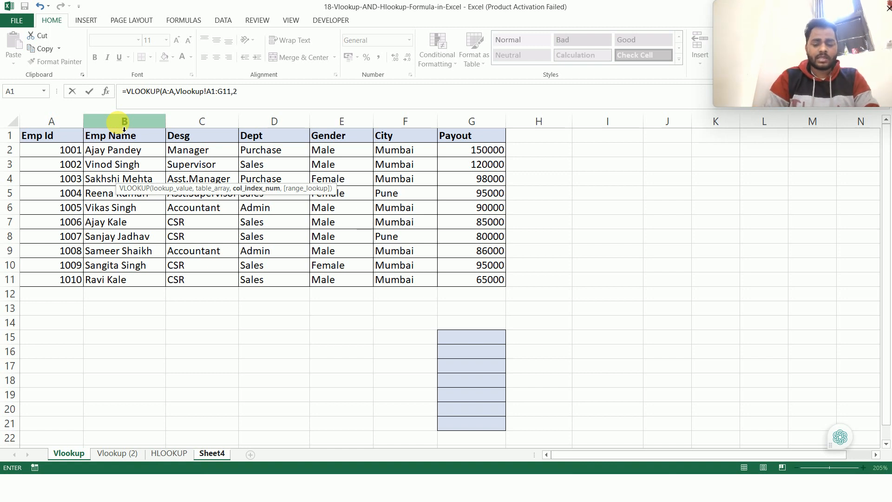
text(,)
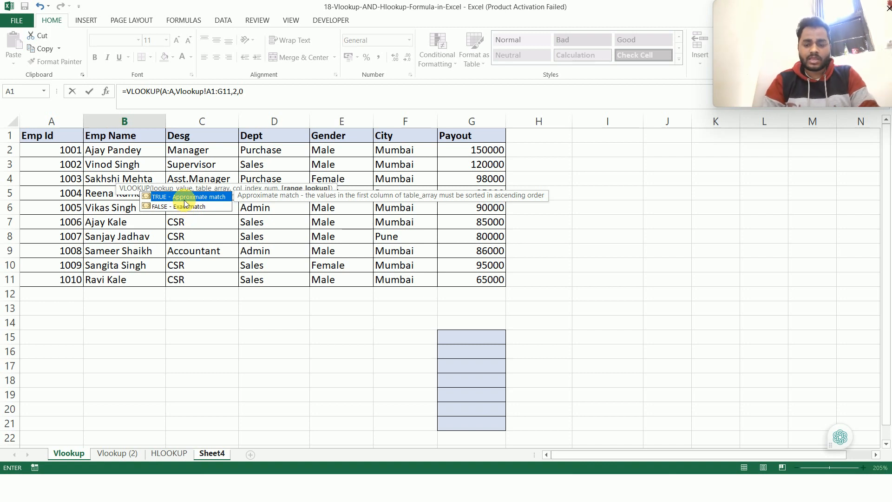
text(0))
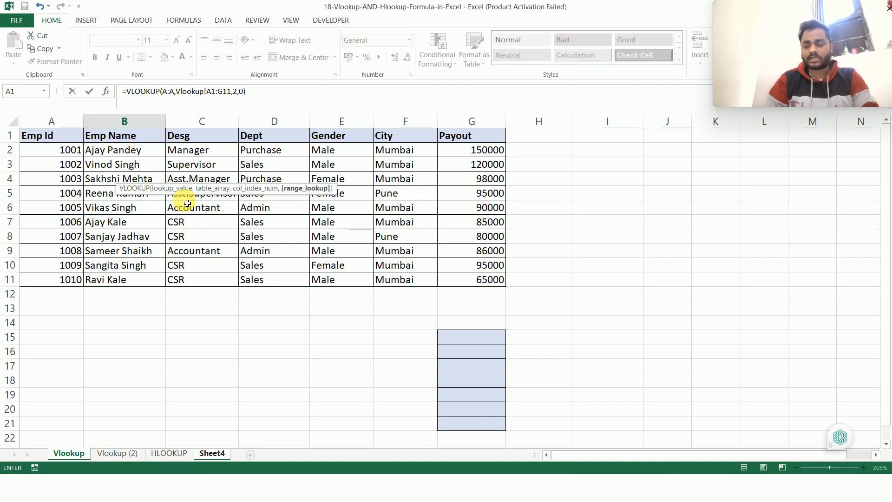
key(Return)
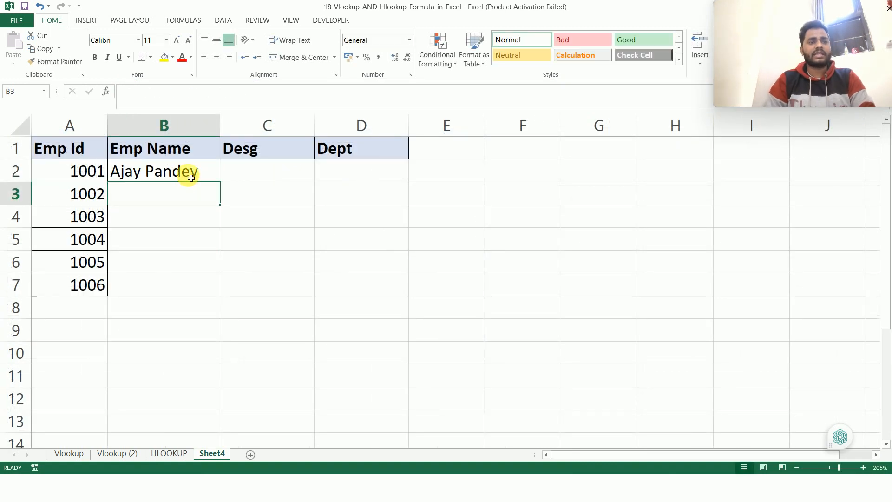
Step: Fill the VLOOKUP formula in B2 down through B7
click(191, 178)
key(shift+Down)
key(shift+Down)
key(shift+Down)
key(shift+Down)
key(shift+Down)
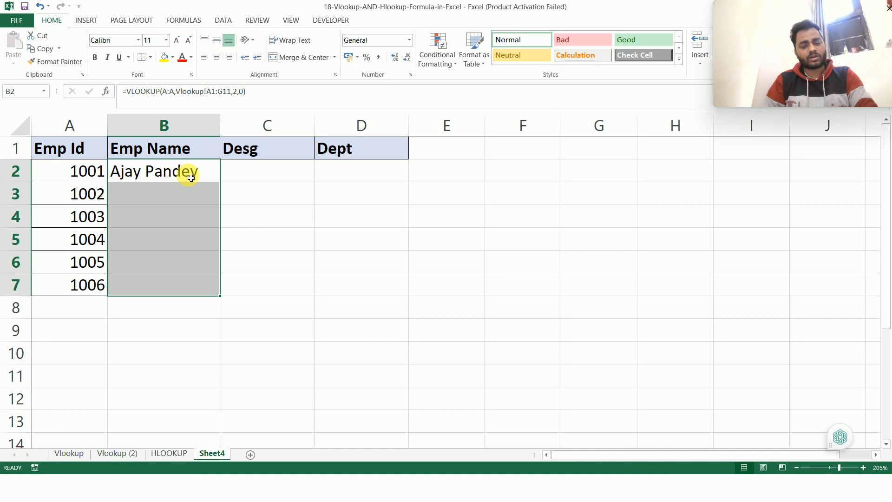
key(ctrl+d)
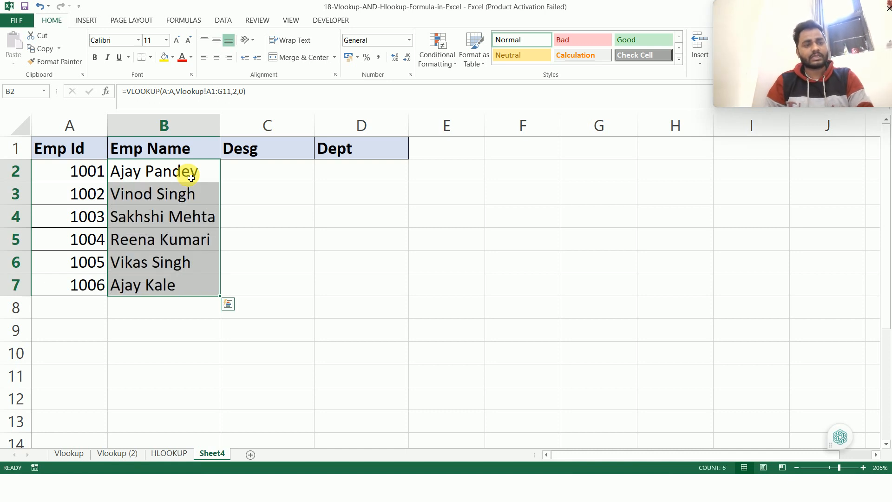
Step: Fill the formulas in B2:B7 across the Desg and Dept columns to D7
click(145, 175)
key(shift+Down)
key(shift+Down)
key(shift+Down)
key(shift+Down)
key(shift+Down)
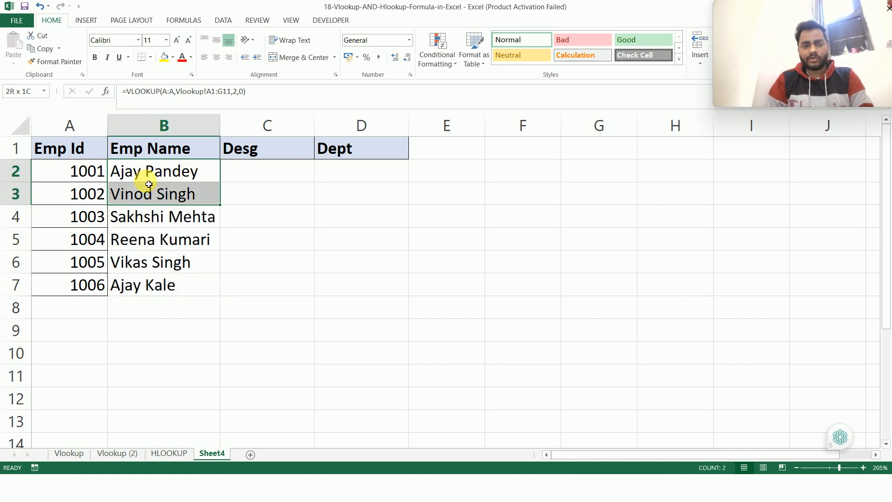
key(shift+Right)
key(shift+Right)
key(ctrl+r)
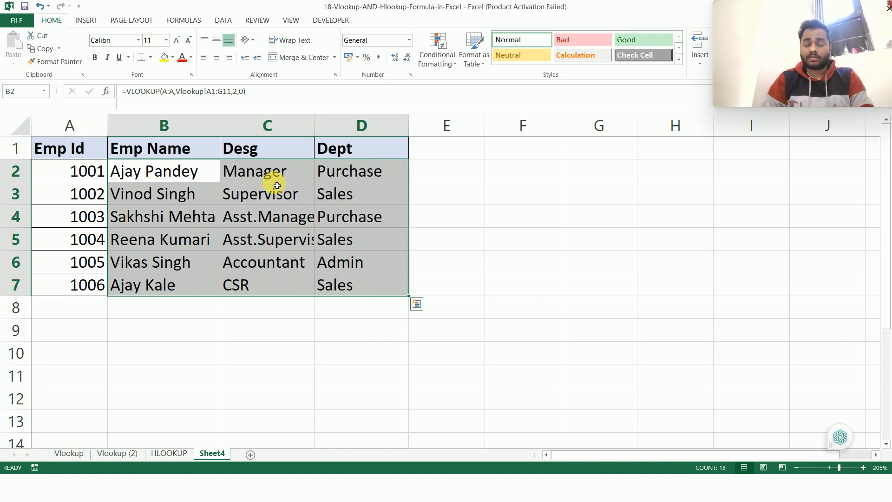
Step: Inspect the VLOOKUP formulas and their references in cells C2, B2 and D7
click(271, 171)
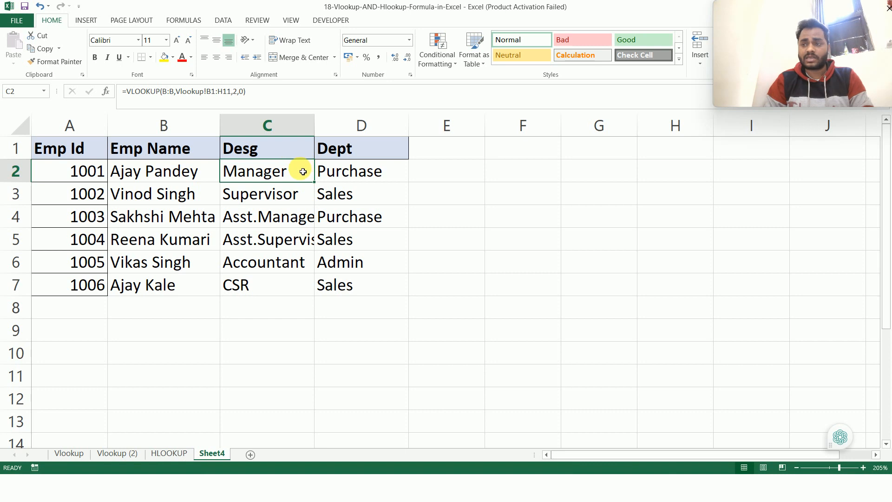
click(205, 175)
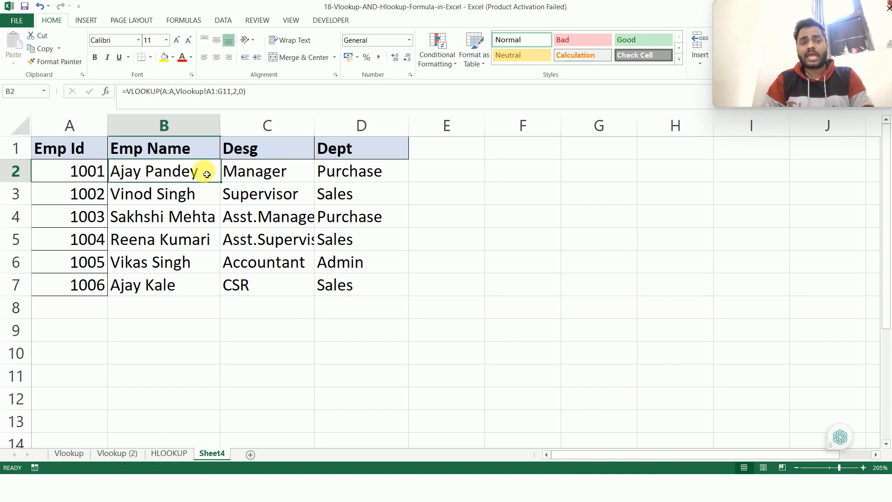
double_click(206, 175)
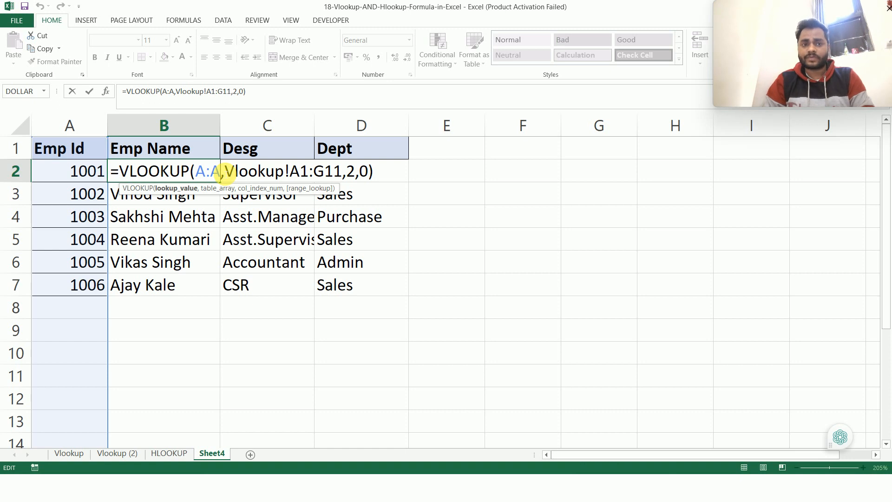
click(310, 172)
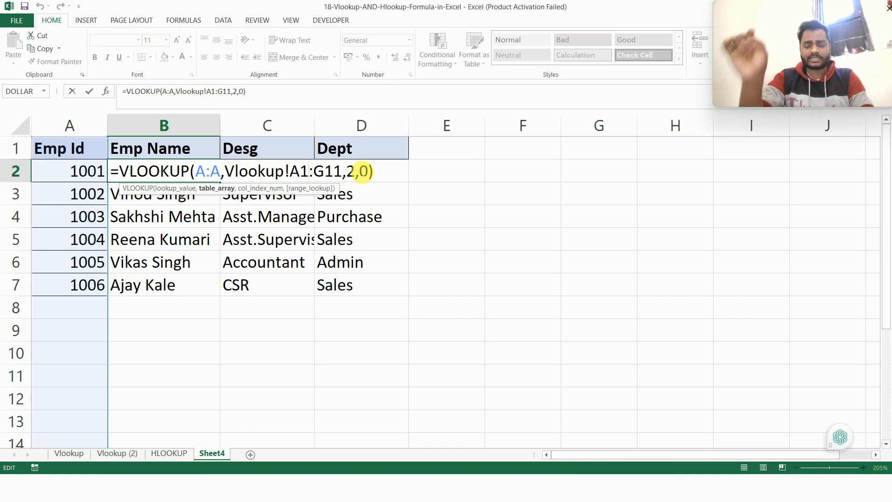
key(ctrl+Return)
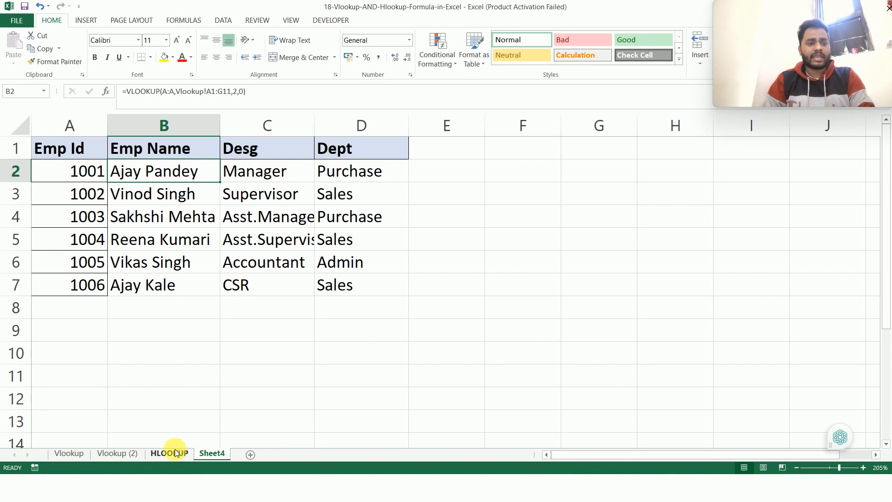
click(404, 282)
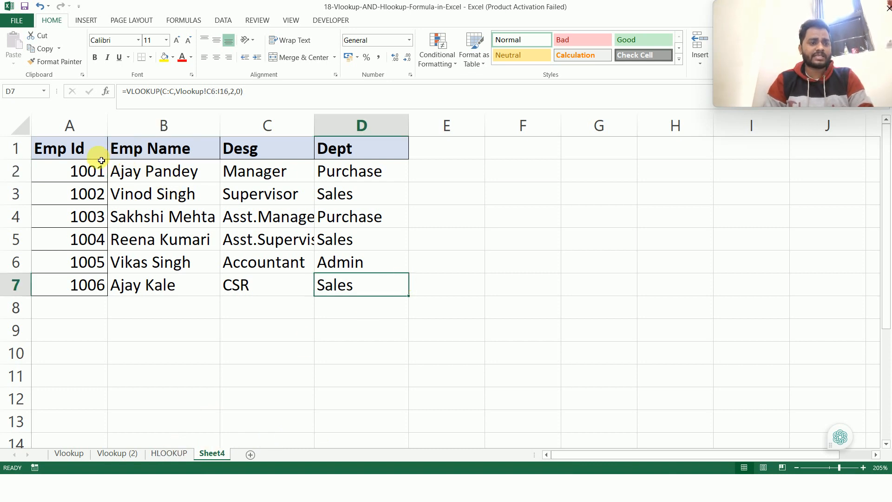
Step: Copy the whole table A1:D7 and replace its formulas with static values using Paste Special with the Values option
click(85, 156)
key(ctrl+shift+Down)
key(ctrl+shift+Right)
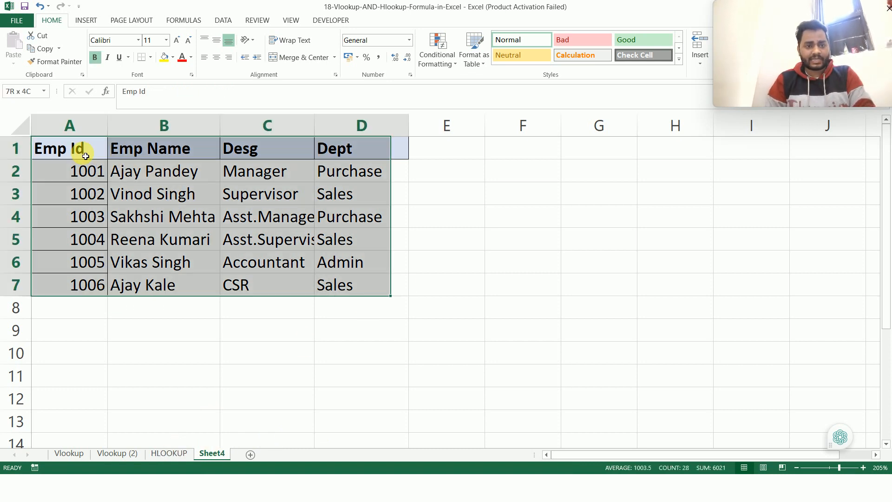
click(142, 177)
key(Up)
key(Left)
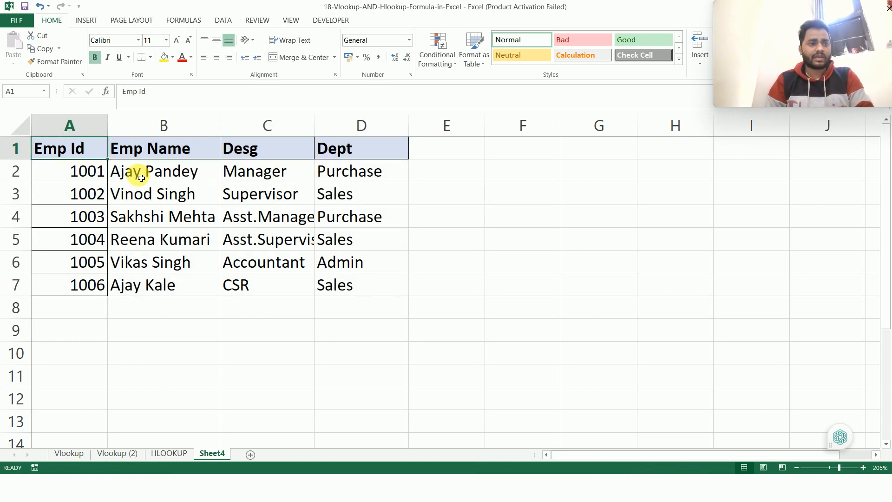
key(ctrl+shift+Down)
key(ctrl+shift+Right)
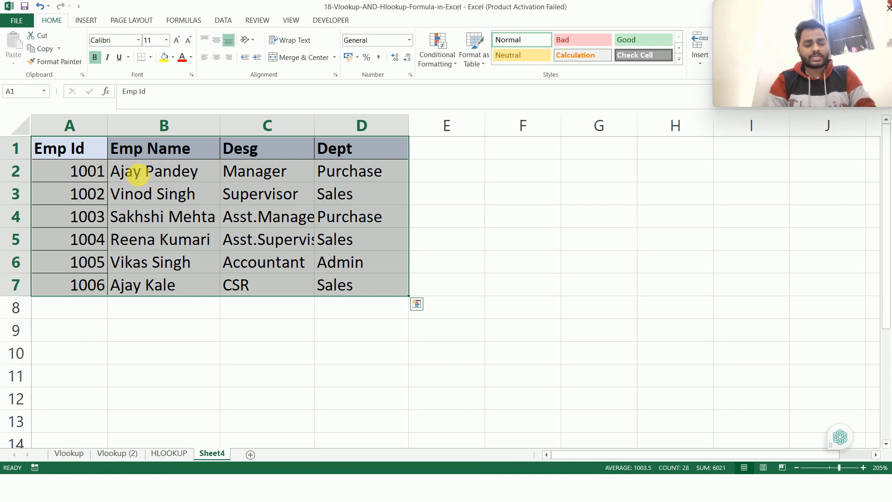
key(ctrl+c)
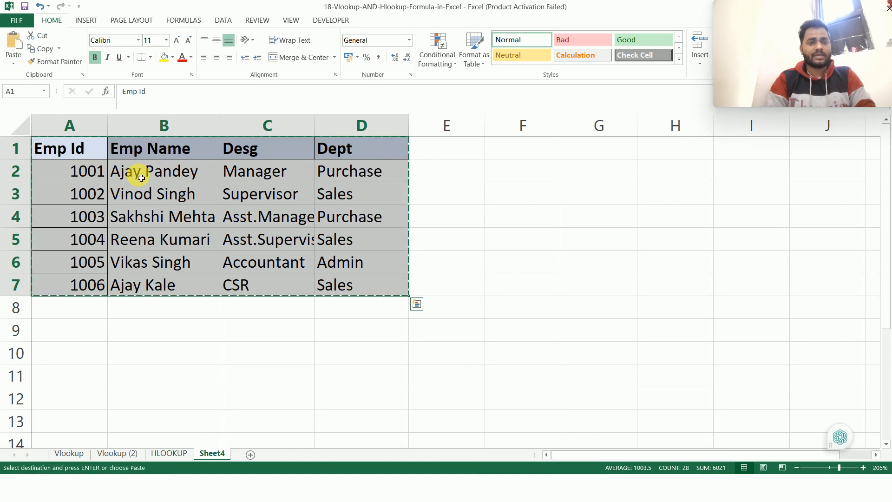
click(18, 62)
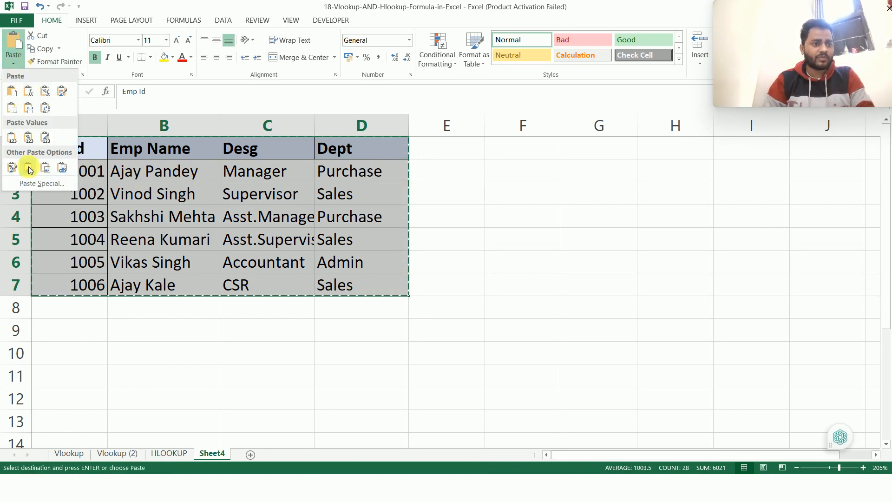
click(35, 182)
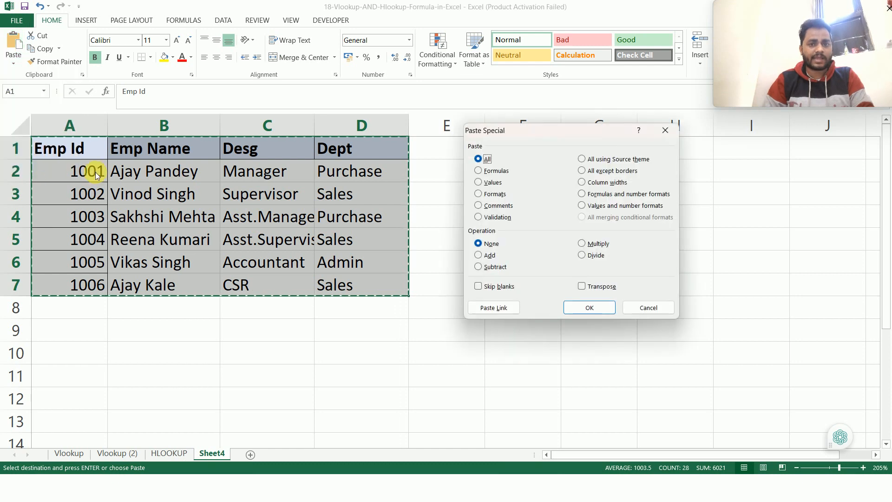
click(479, 182)
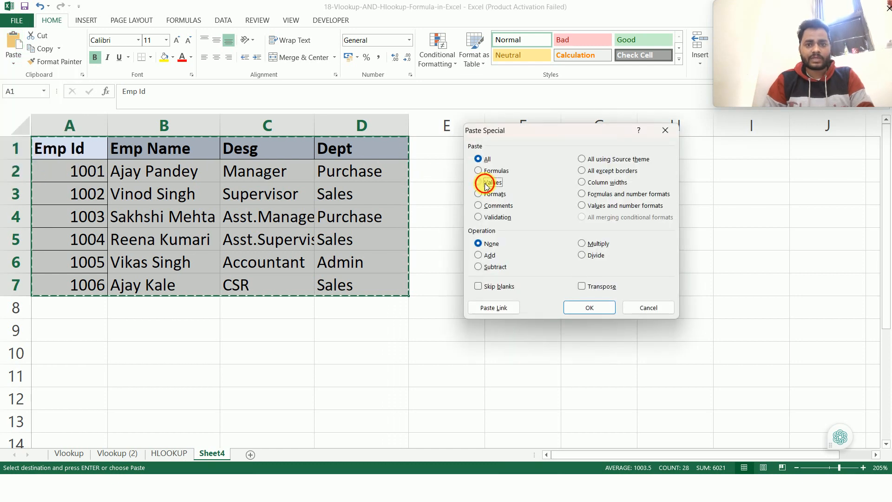
click(589, 308)
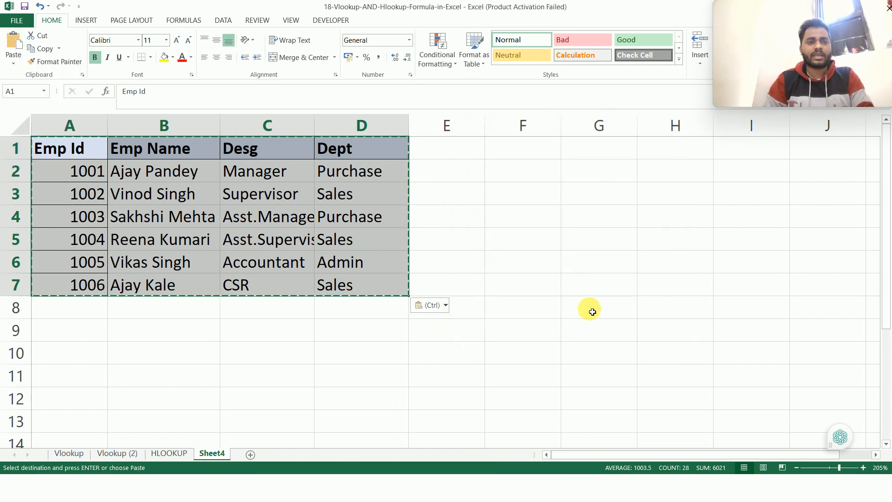
Step: Check several Emp Name, Desg and Dept cells for plain values and clear the copy marquee
click(262, 257)
click(155, 211)
click(245, 209)
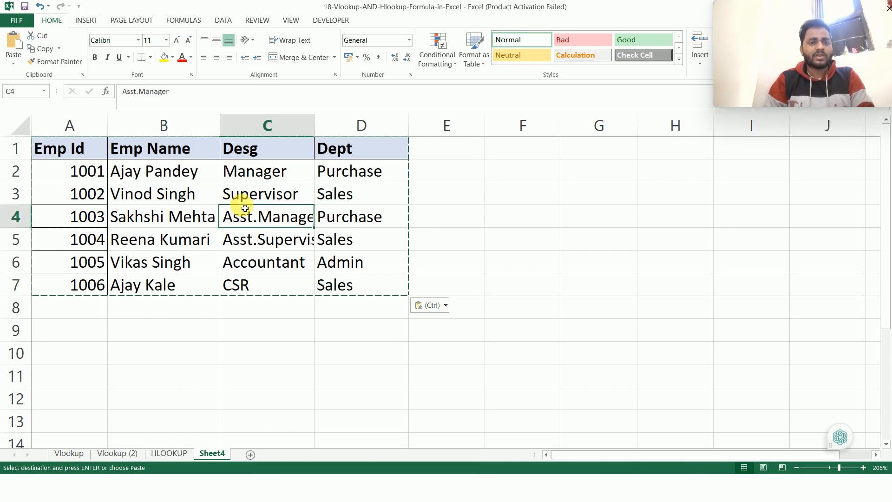
click(344, 203)
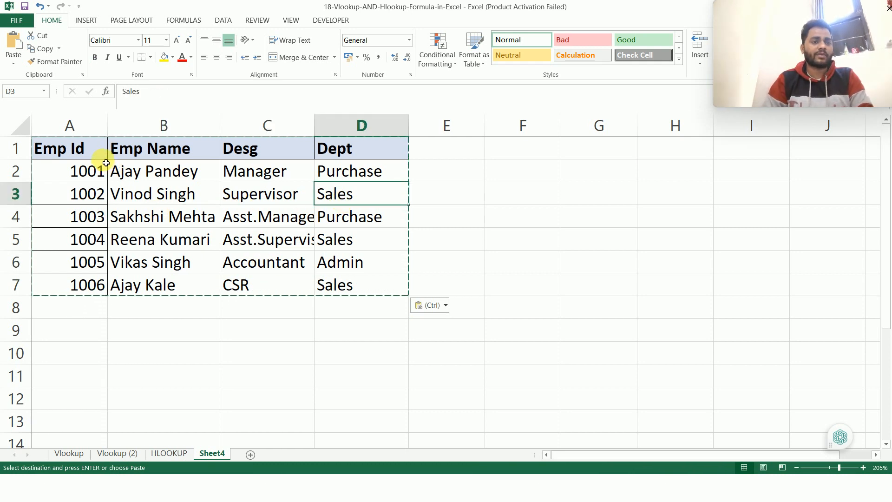
click(103, 157)
key(Escape)
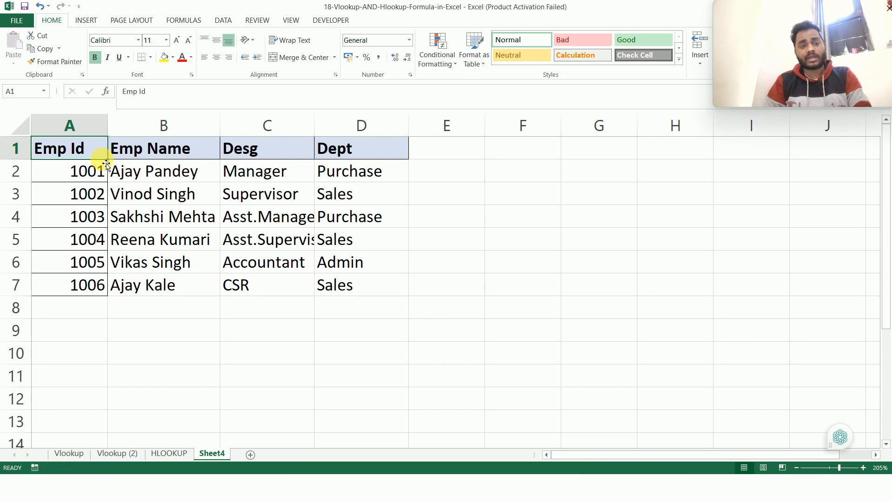
Step: Copy the employee table A1:D7 and paste it transposed at F1
key(ctrl+shift+Down)
key(ctrl+shift+Right)
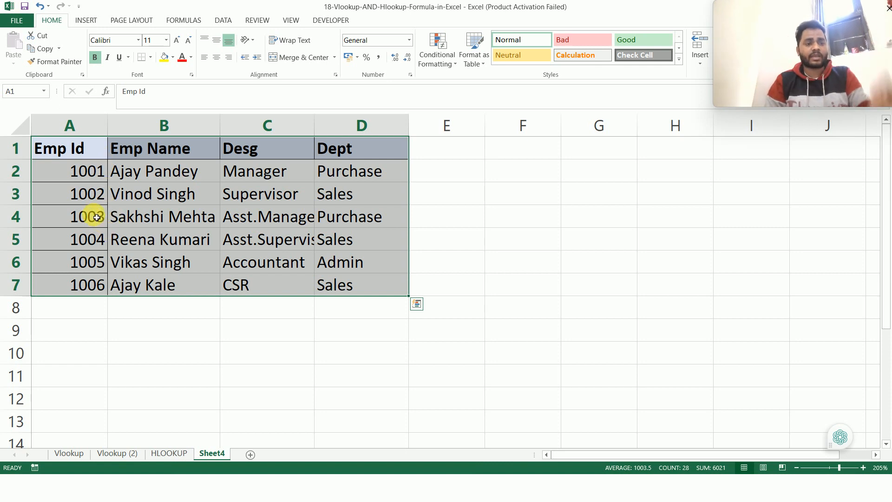
key(ctrl+c)
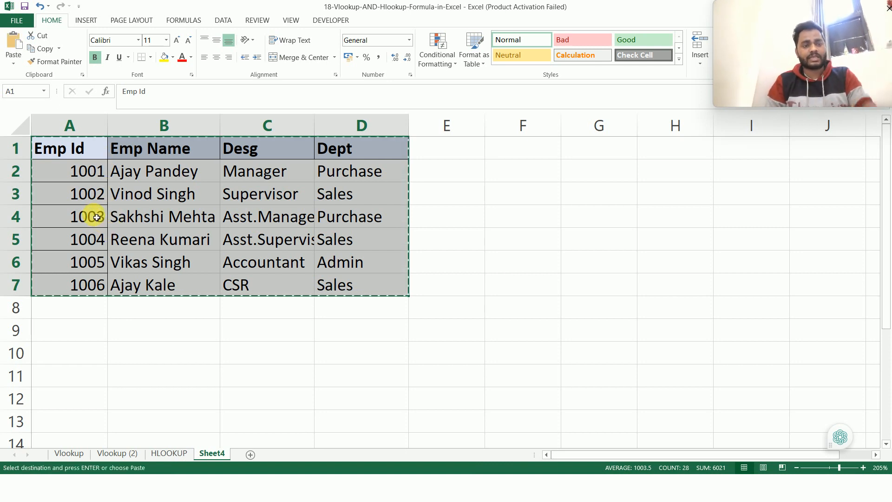
click(516, 157)
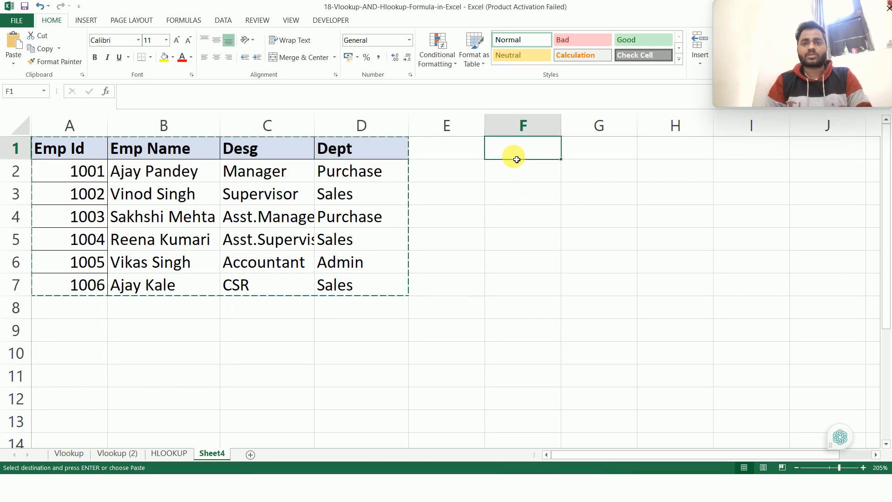
click(14, 63)
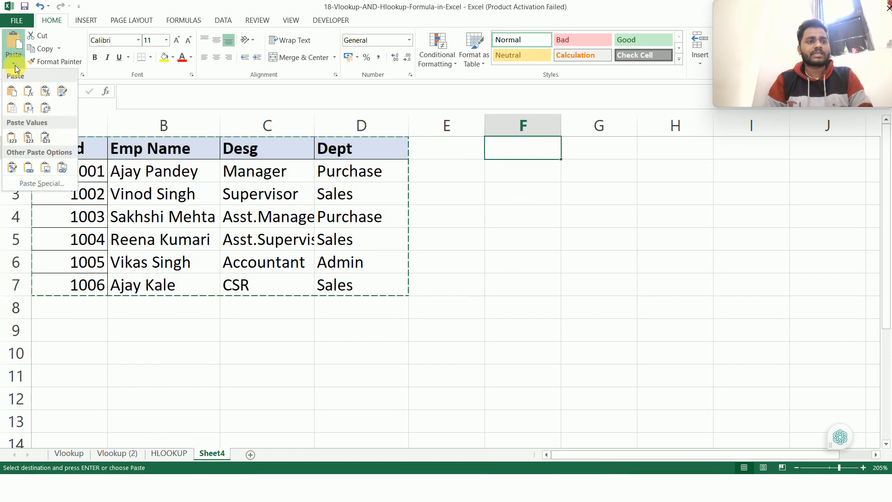
click(49, 111)
click(582, 187)
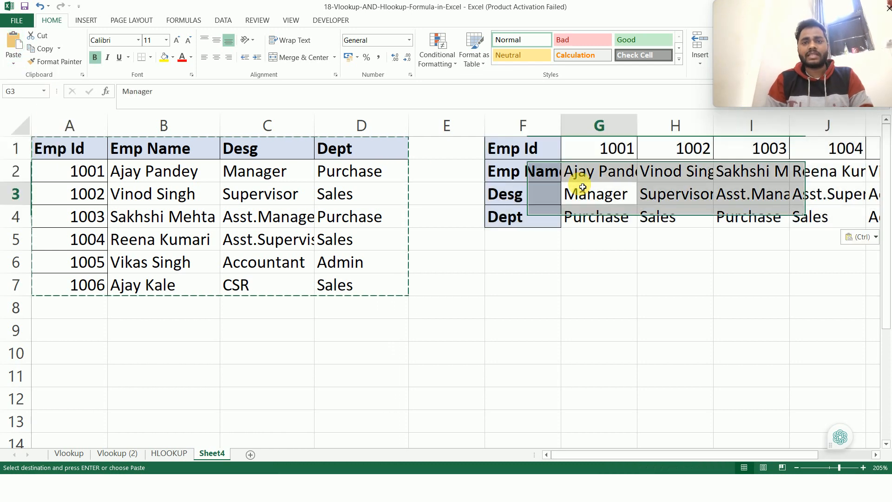
Step: Delete the blank column E and the original table's columns A to D, leaving only the transposed table
click(456, 134)
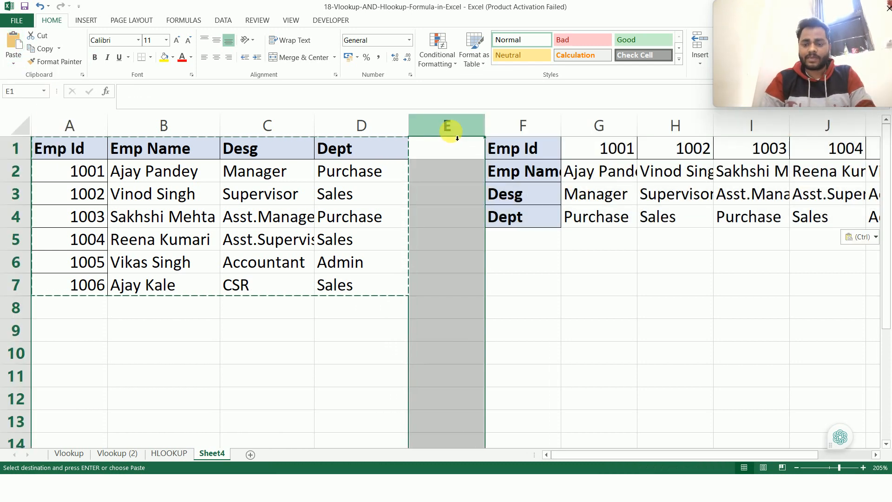
key(ctrl+minus)
key(Right)
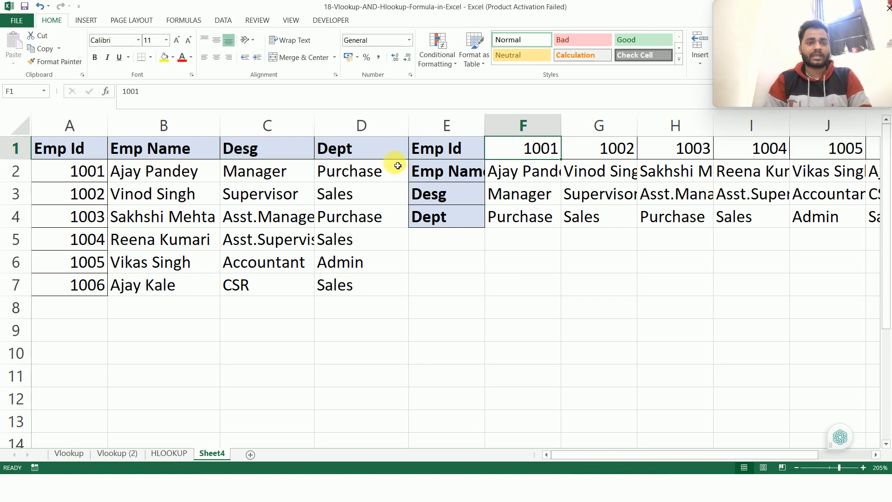
drag(378, 126, 57, 124)
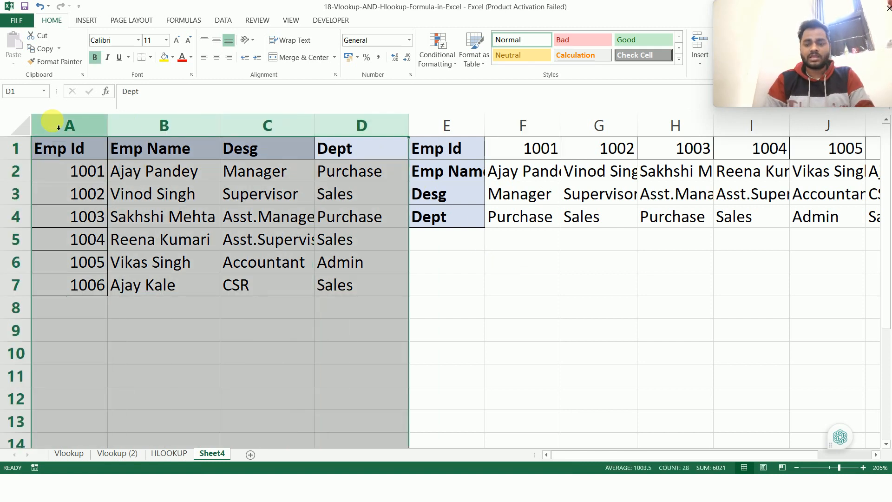
key(ctrl+minus)
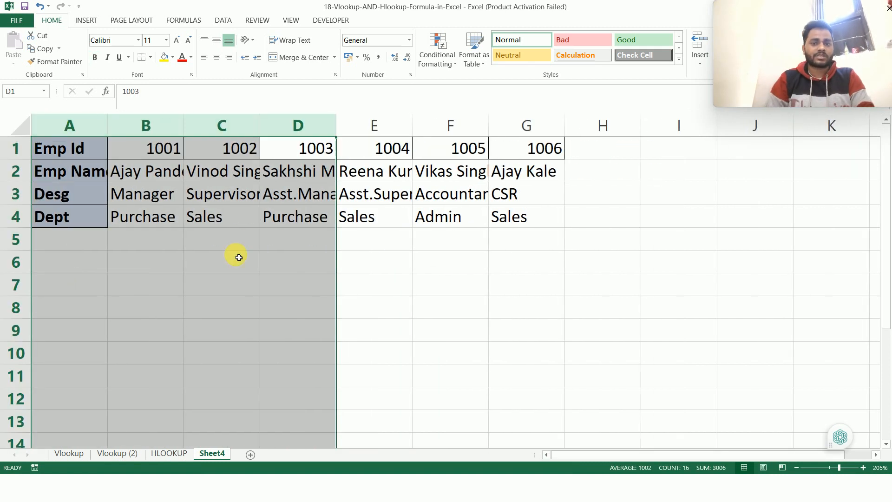
click(142, 302)
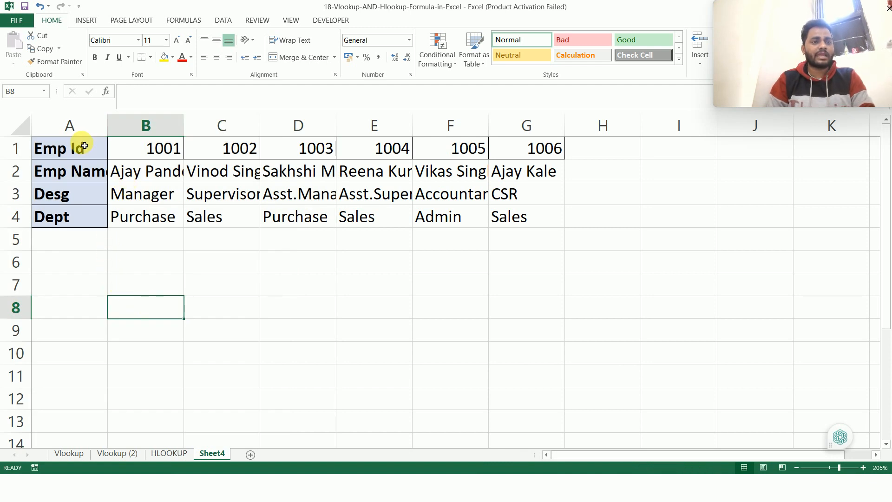
Step: Copy the row labels in A1:A4 into B7:B10 below the table
drag(76, 157, 67, 215)
key(ctrl+c)
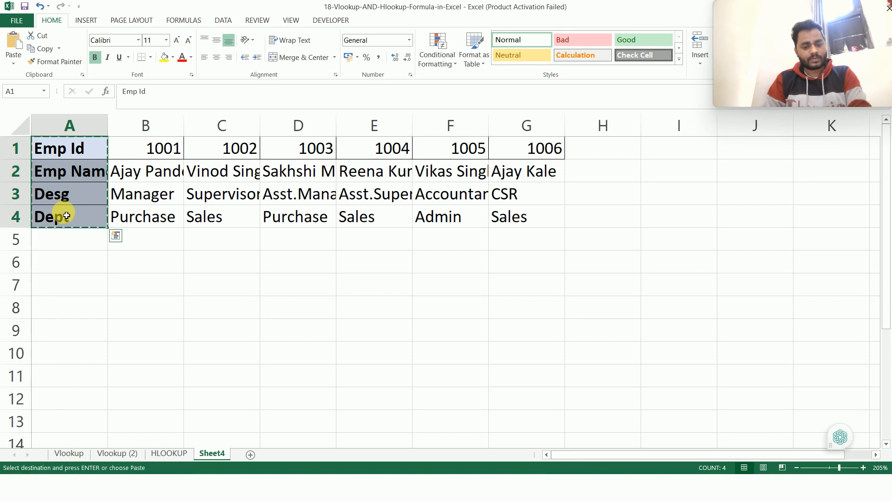
click(160, 293)
key(ctrl+v)
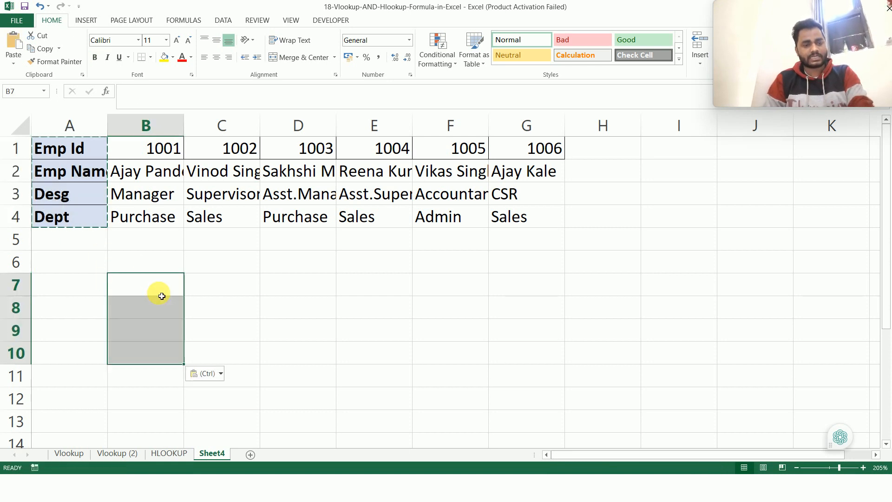
Step: Enter the first employee's ID from the table's top row into C7
click(205, 290)
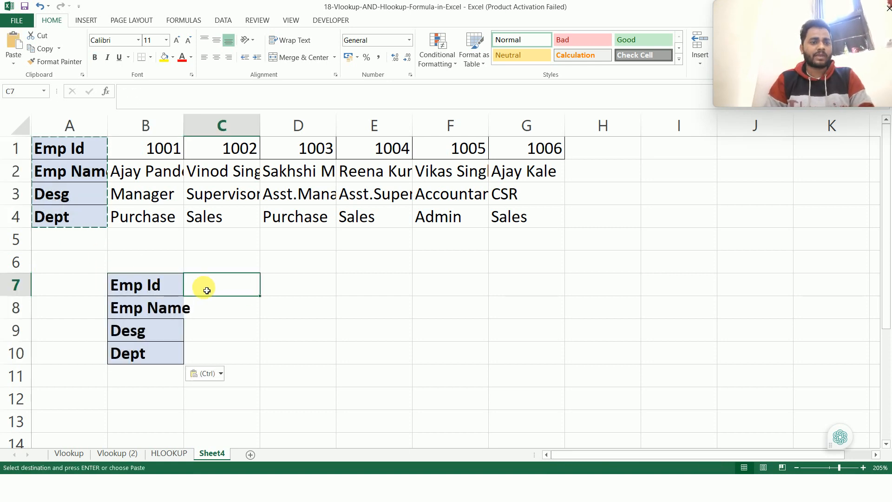
text(1)
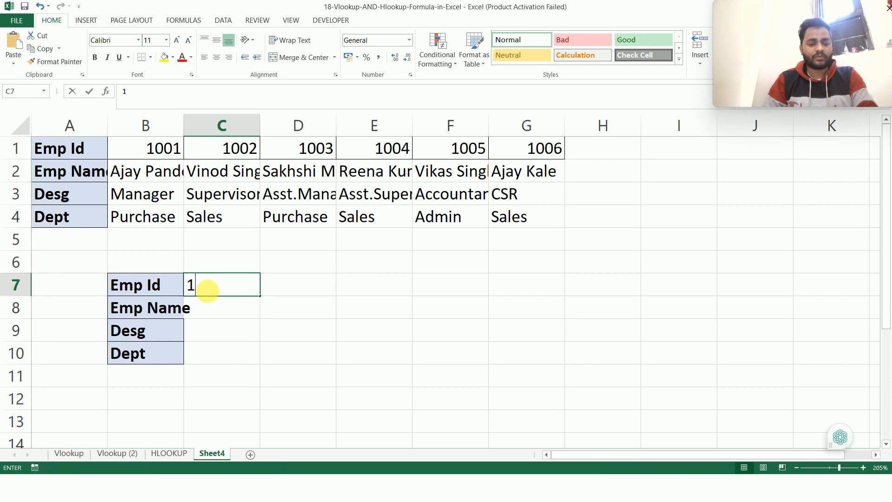
text(001)
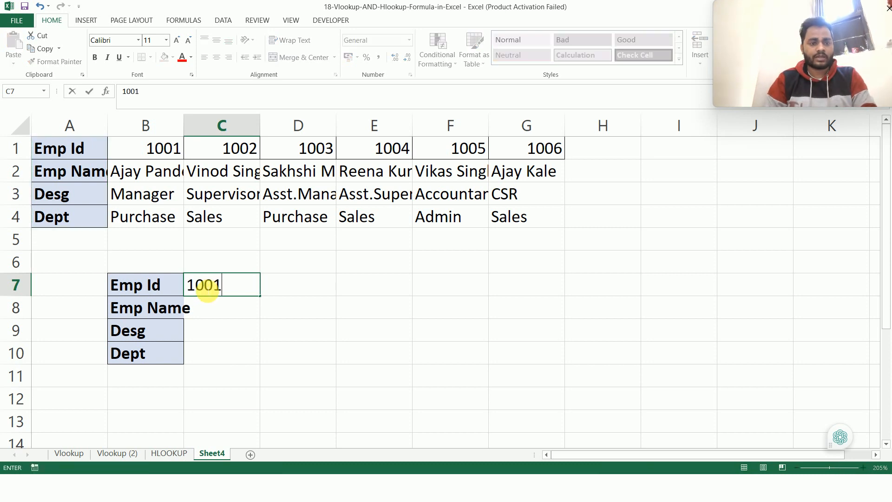
Step: Begin an HLOOKUP formula in C8 with C7 as the lookup value
click(212, 310)
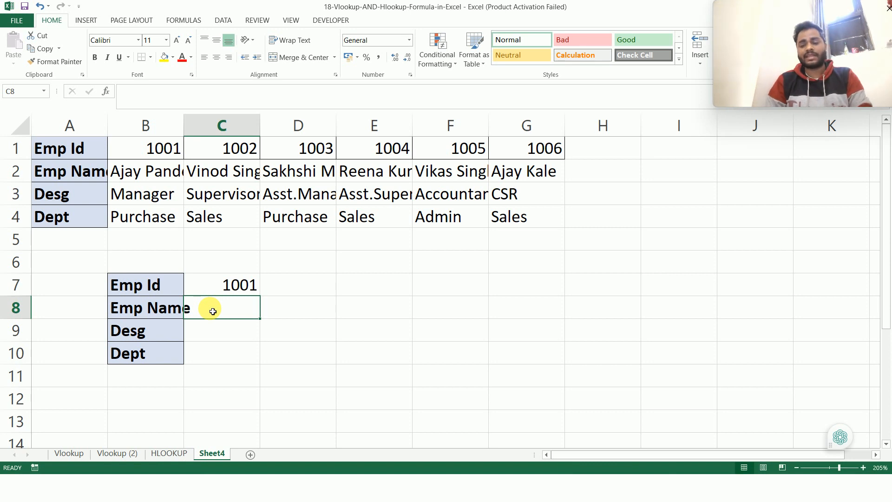
text(=hl)
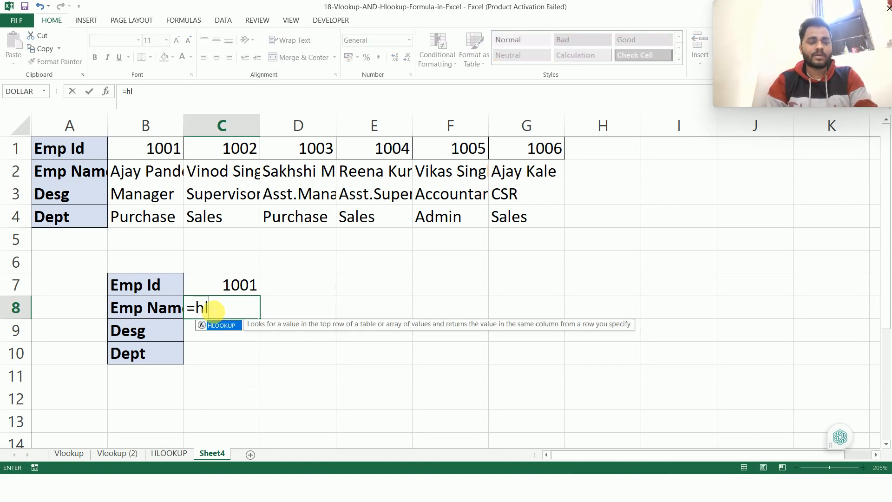
key(Tab)
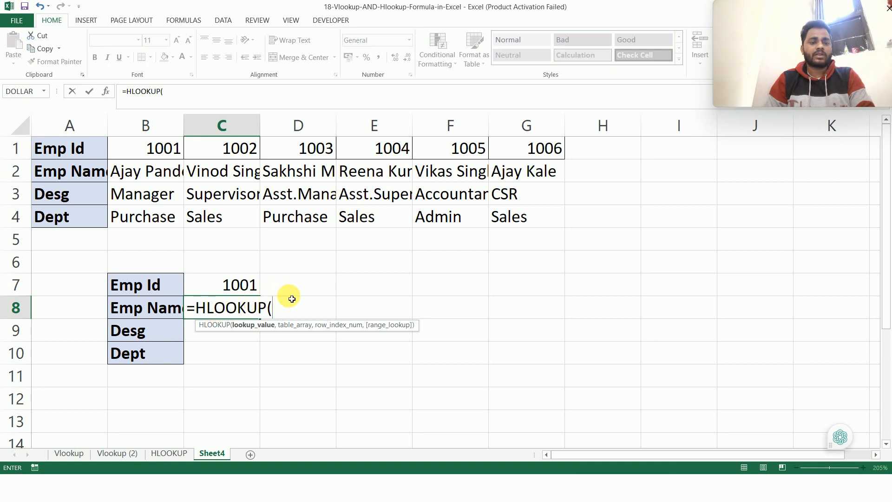
click(241, 292)
text(,)
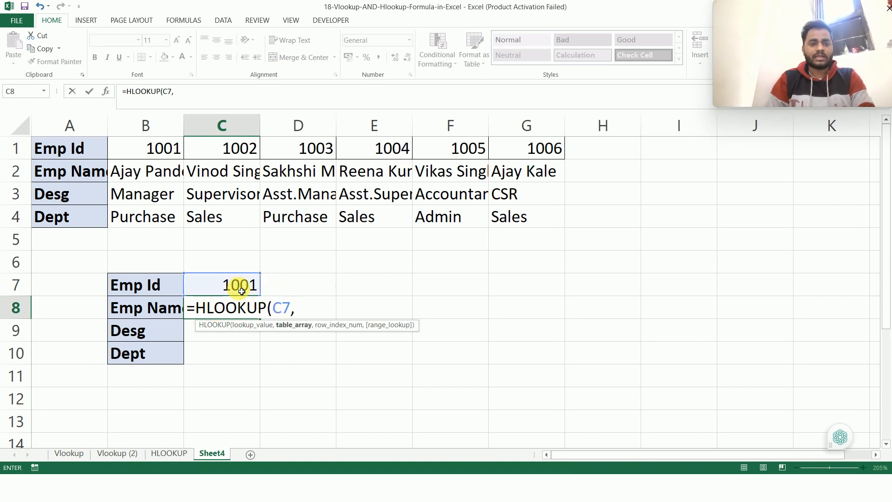
Step: Set the HLOOKUP table array to B1:G4, covering all employee columns without the row labels
click(149, 148)
key(shift+Down)
key(shift+Down)
key(shift+Down)
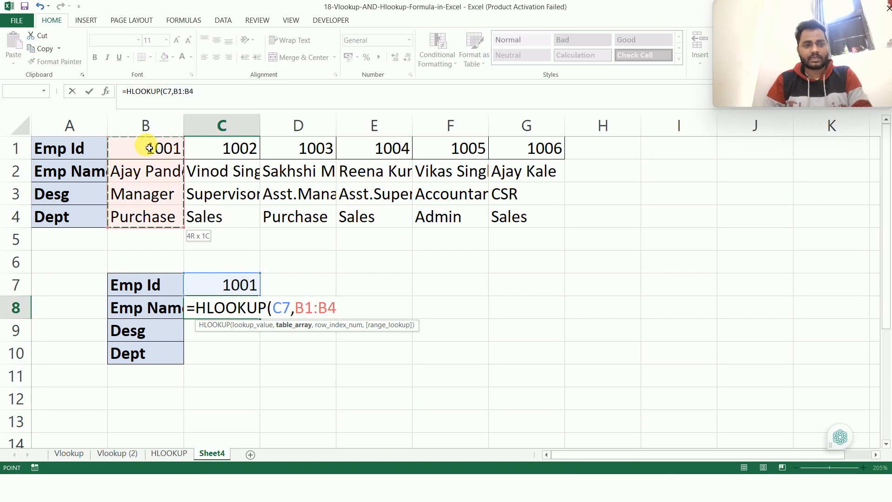
key(shift+Right)
key(shift+Right)
key(shift+Right)
key(shift+Right)
key(shift+Right)
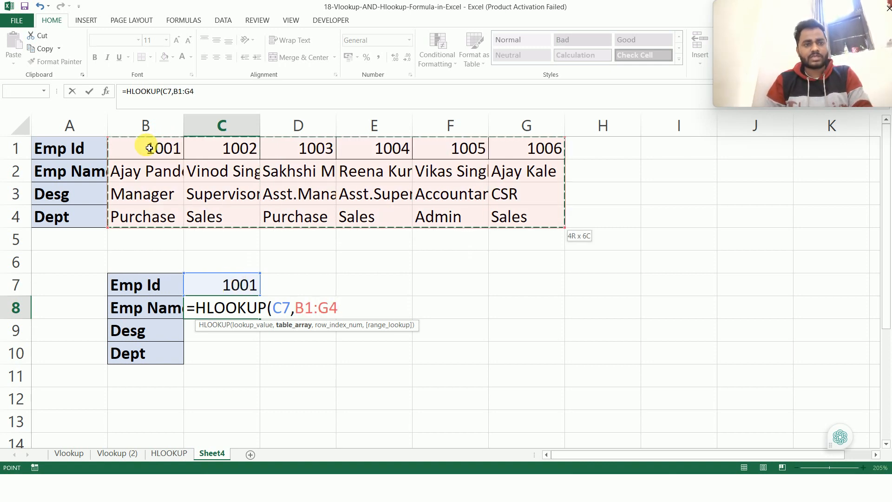
click(149, 148)
key(shift+Down)
key(shift+Down)
key(shift+Down)
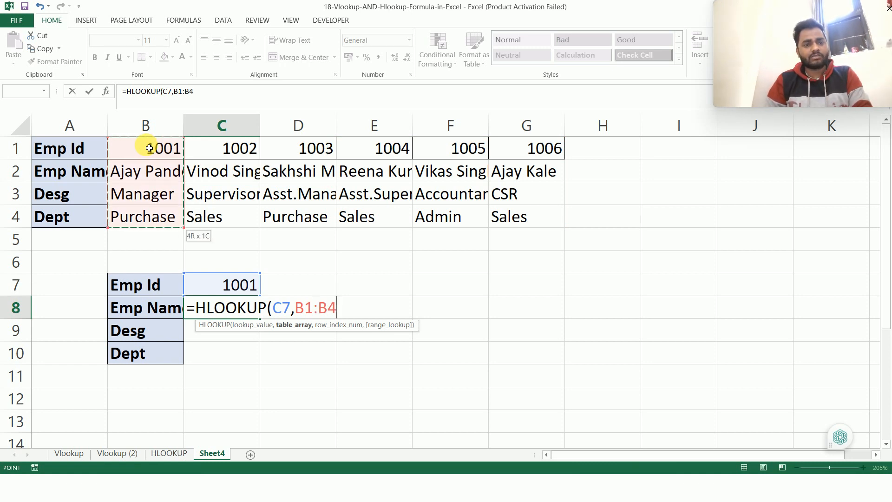
key(shift+Right)
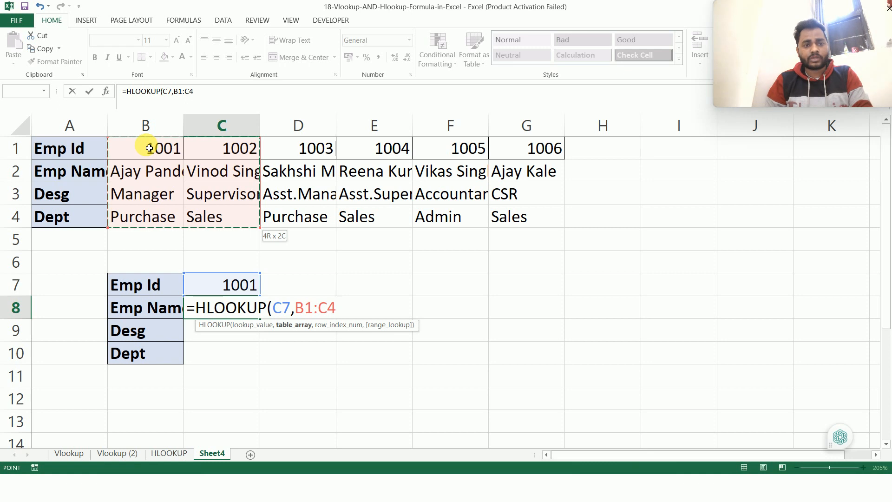
key(shift+Left)
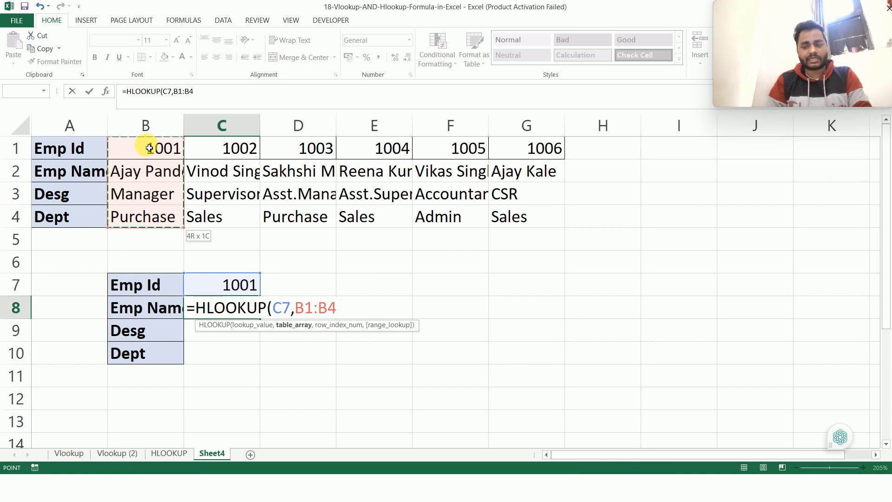
key(shift+Right)
key(shift+Right)
key(shift+Right)
key(shift+Right)
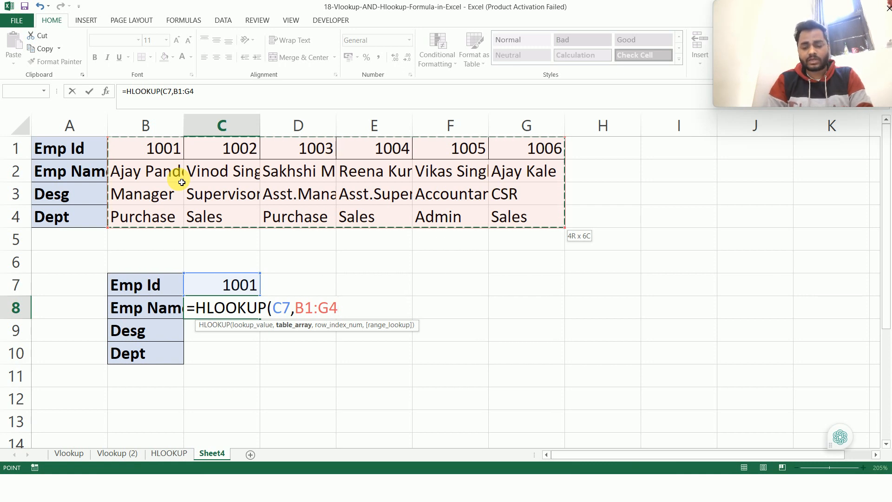
Step: Complete the HLOOKUP formula in C8 with row index 2 and 0 for an exact match
text(,)
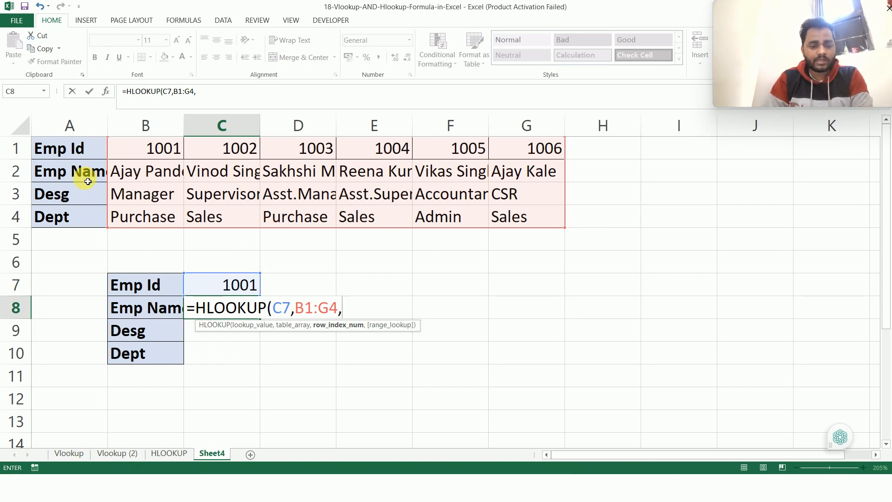
text(2)
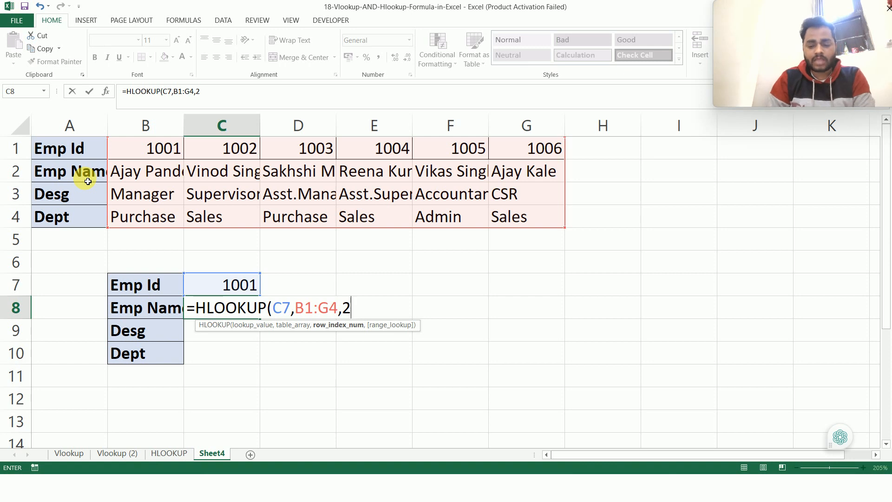
text(,)
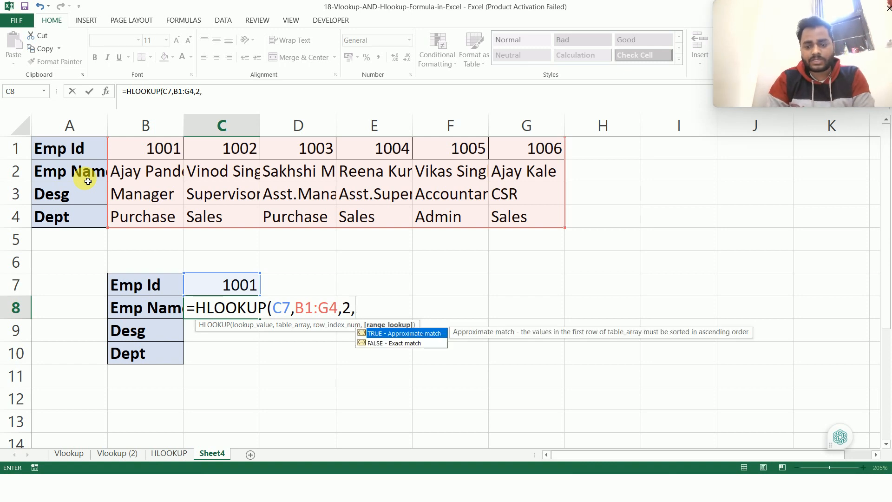
text(0)
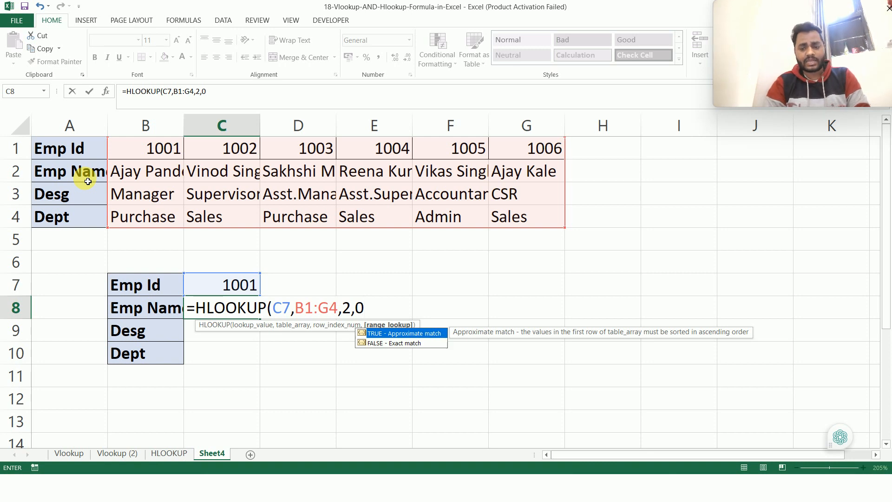
text())
key(Return)
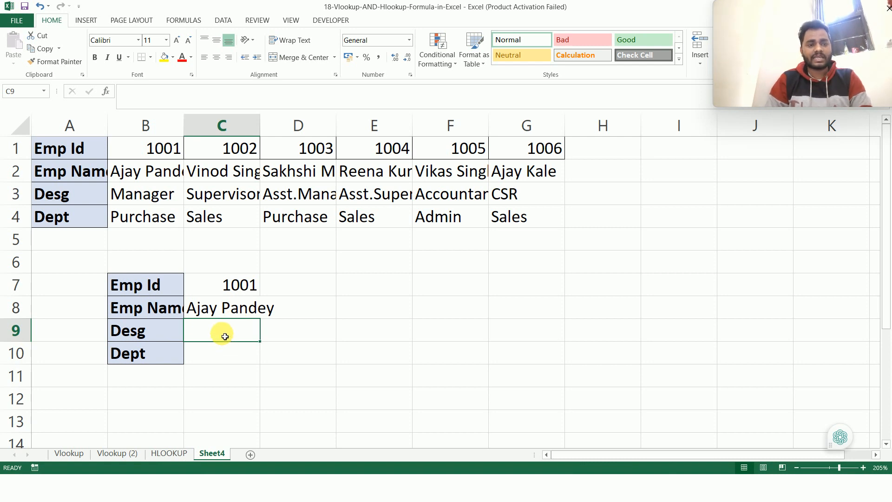
Step: Fill the HLOOKUP formula from C8 down to C10 and check the copied references in C9
click(225, 308)
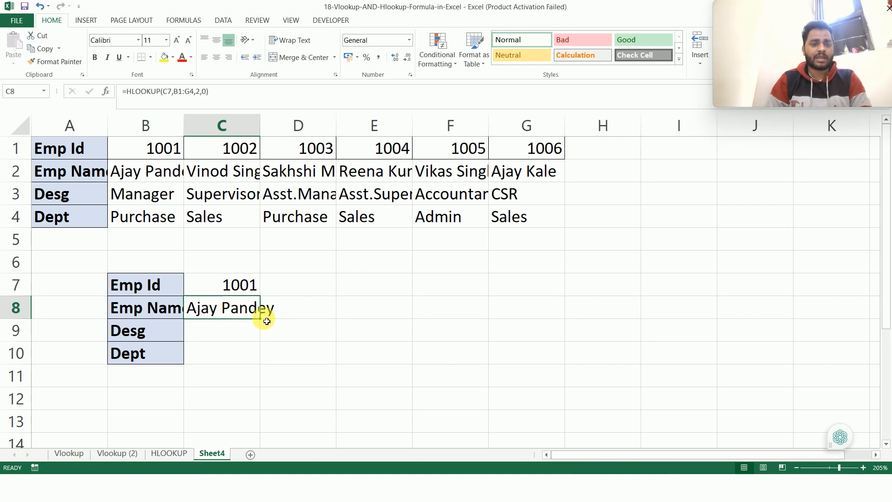
drag(259, 319, 258, 362)
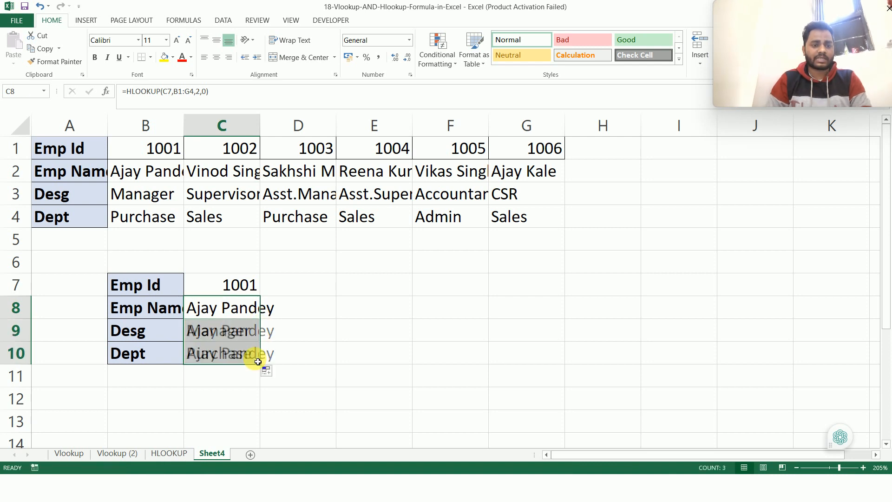
click(232, 333)
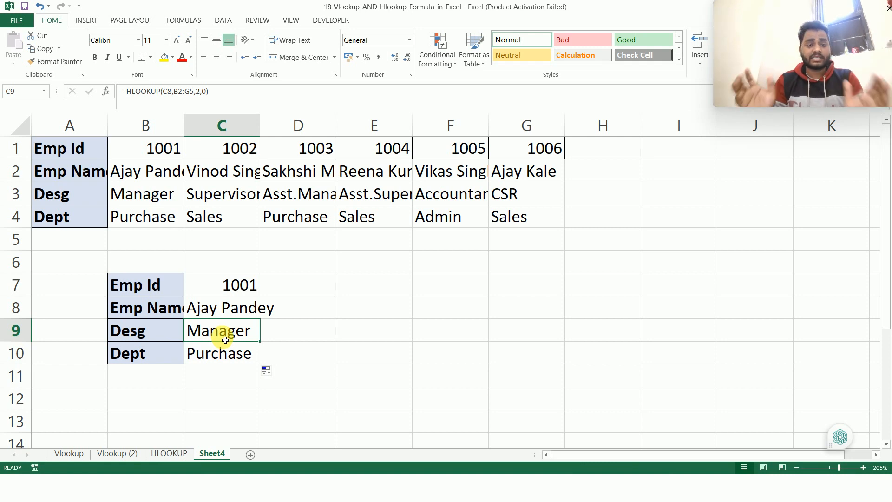
Step: Open the HLOOKUP formula in C8 for editing and select its table array reference B1:G4
double_click(236, 308)
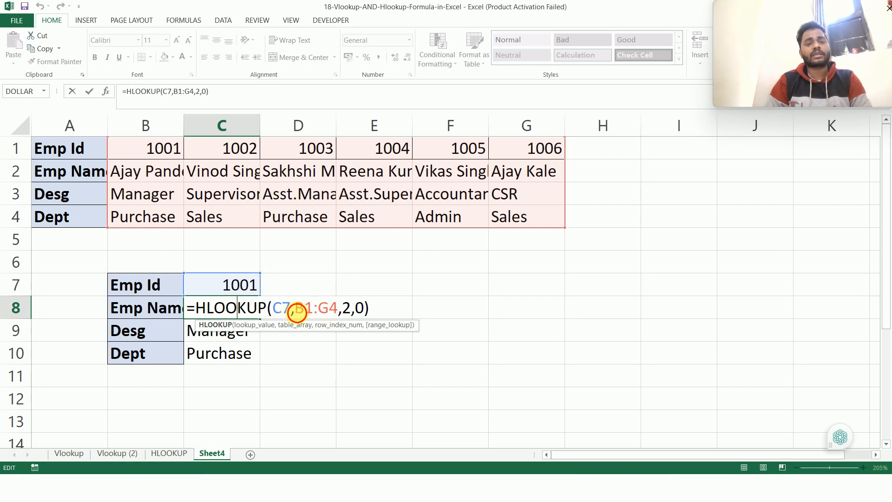
drag(295, 307, 338, 307)
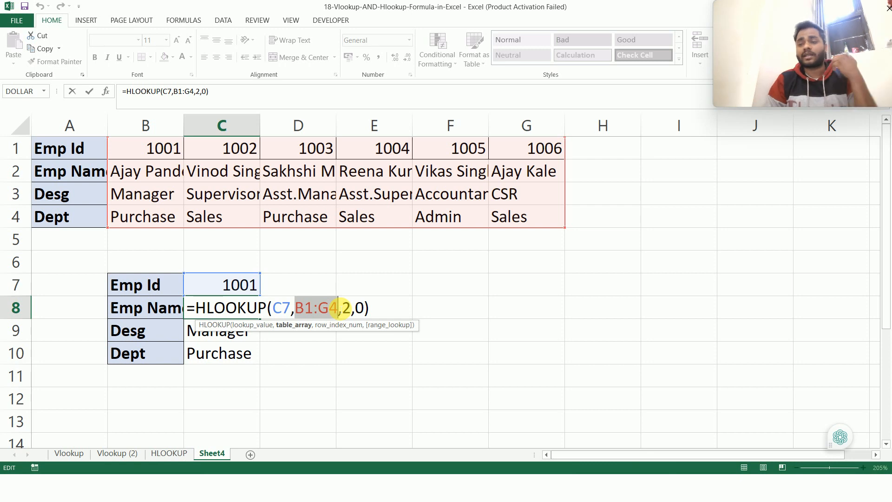
click(409, 279)
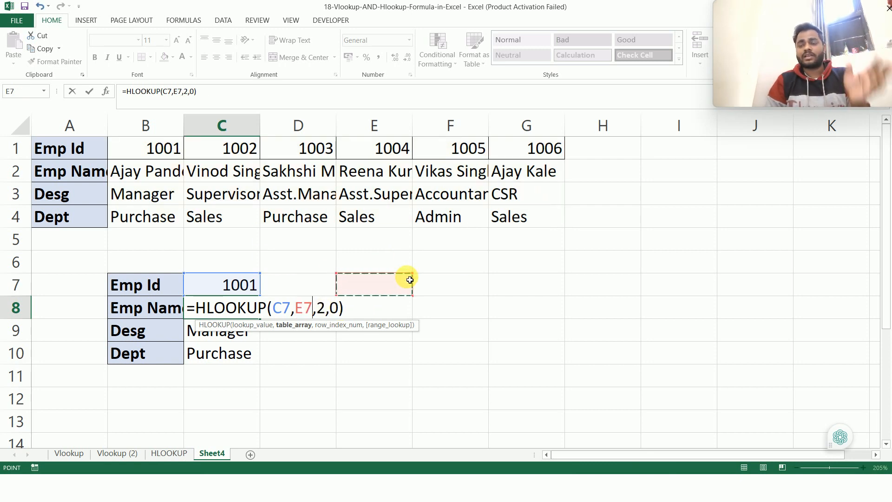